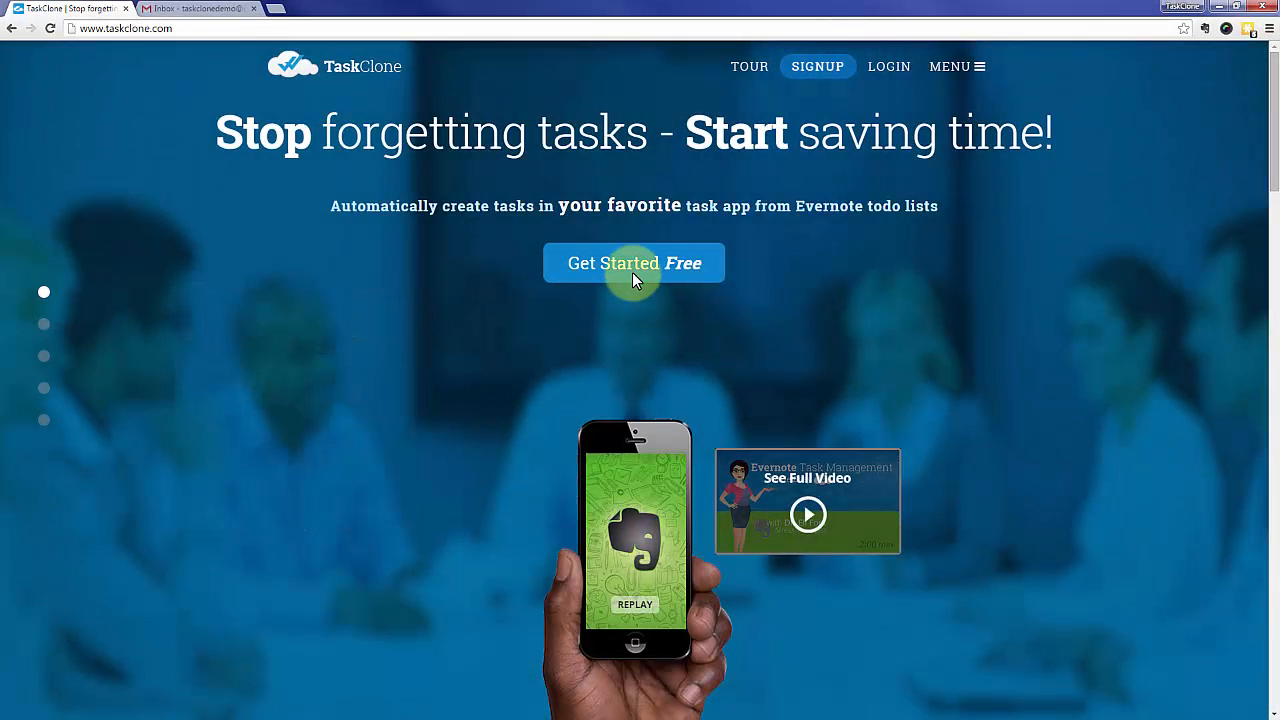
Submit the TaskClone signup form with full name, email and password.
{"action": "left_click", "coordinate": [635, 266]}
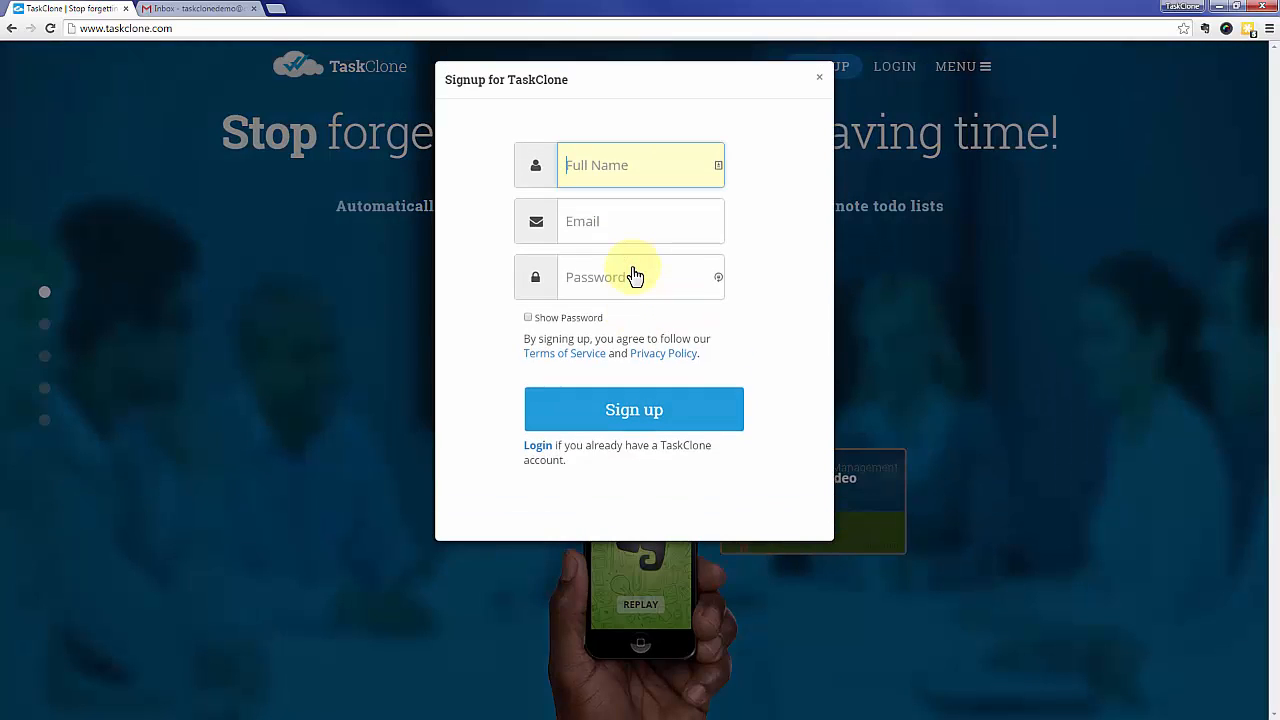
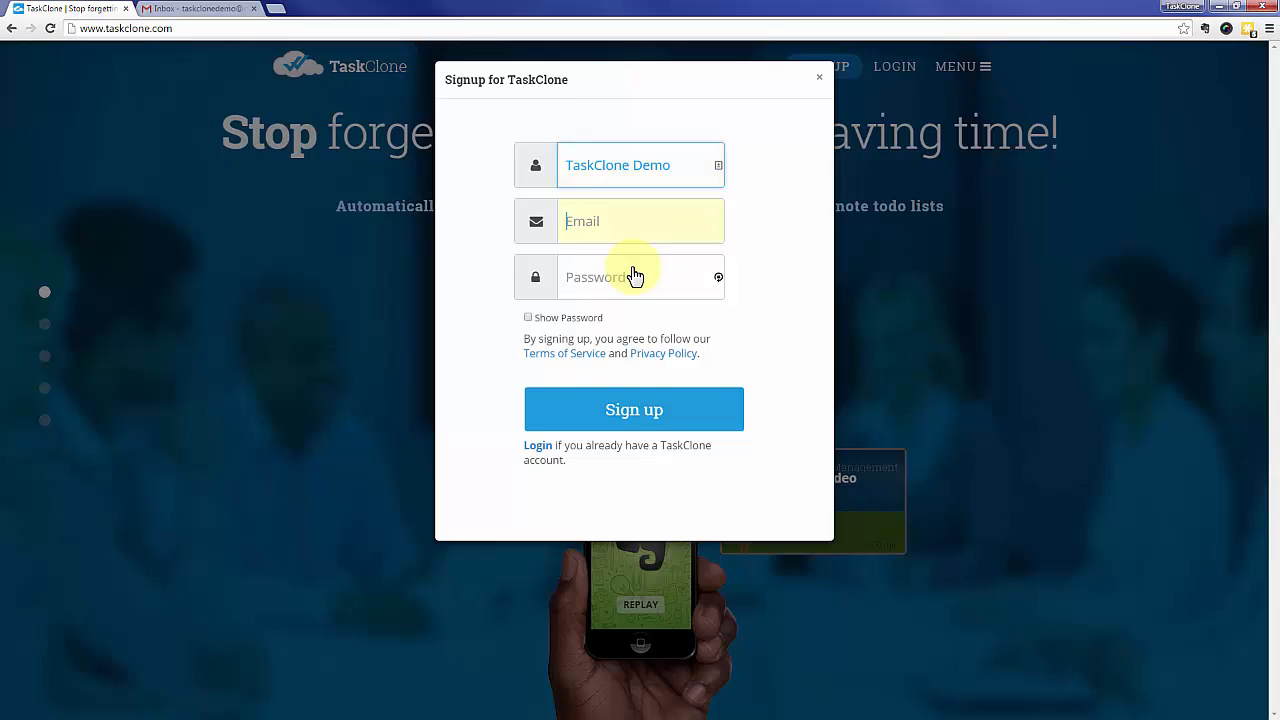
{"action": "key", "text": "Tab"}
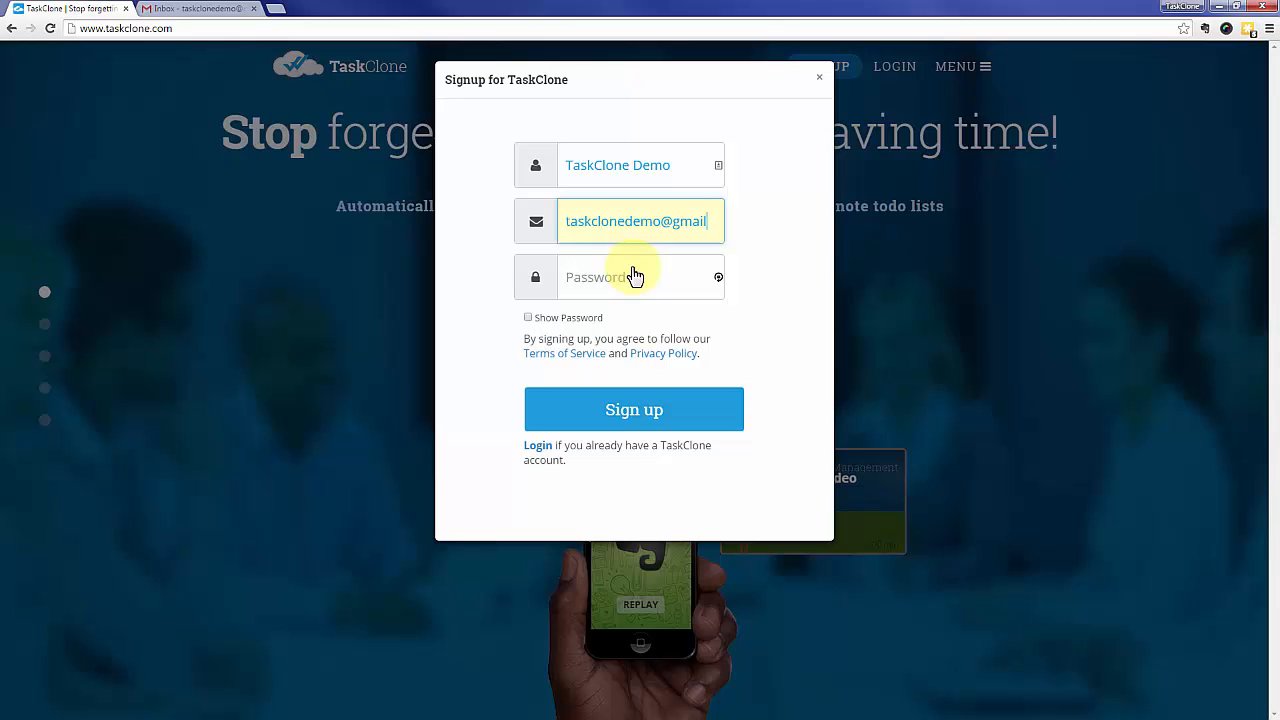
{"action": "key", "text": "Tab"}
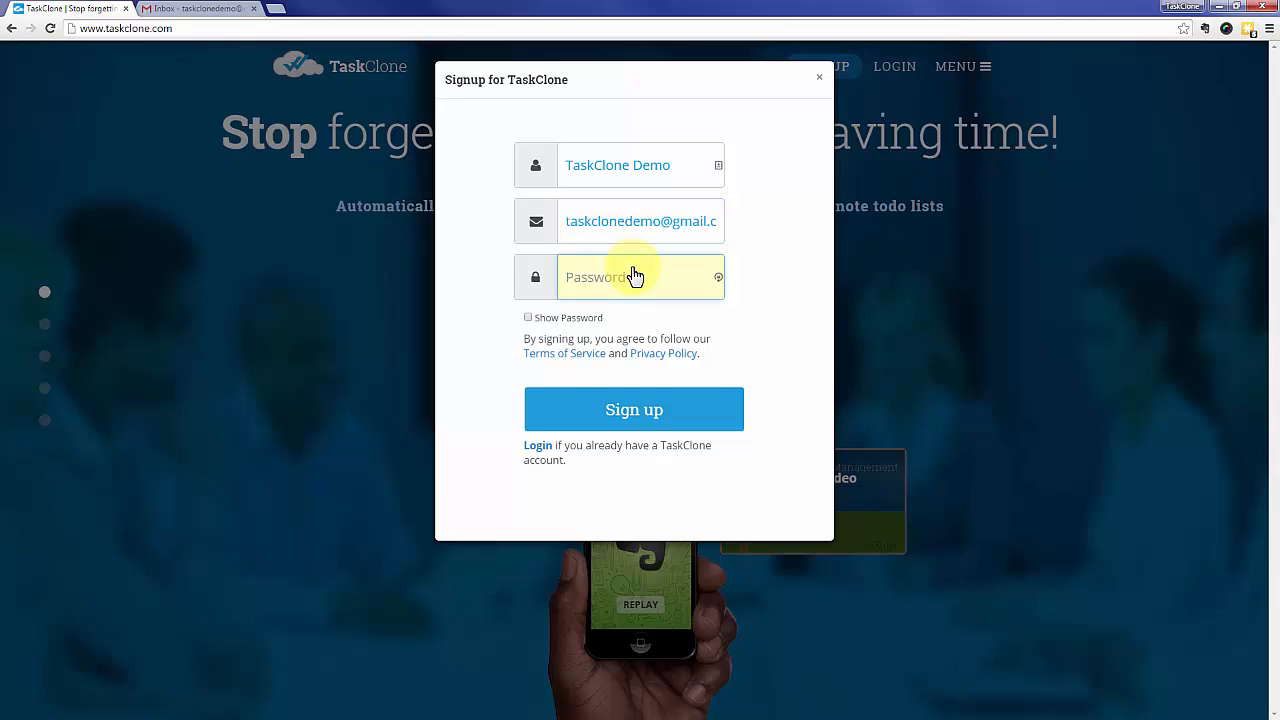
{"action": "left_click", "coordinate": [633, 410]}
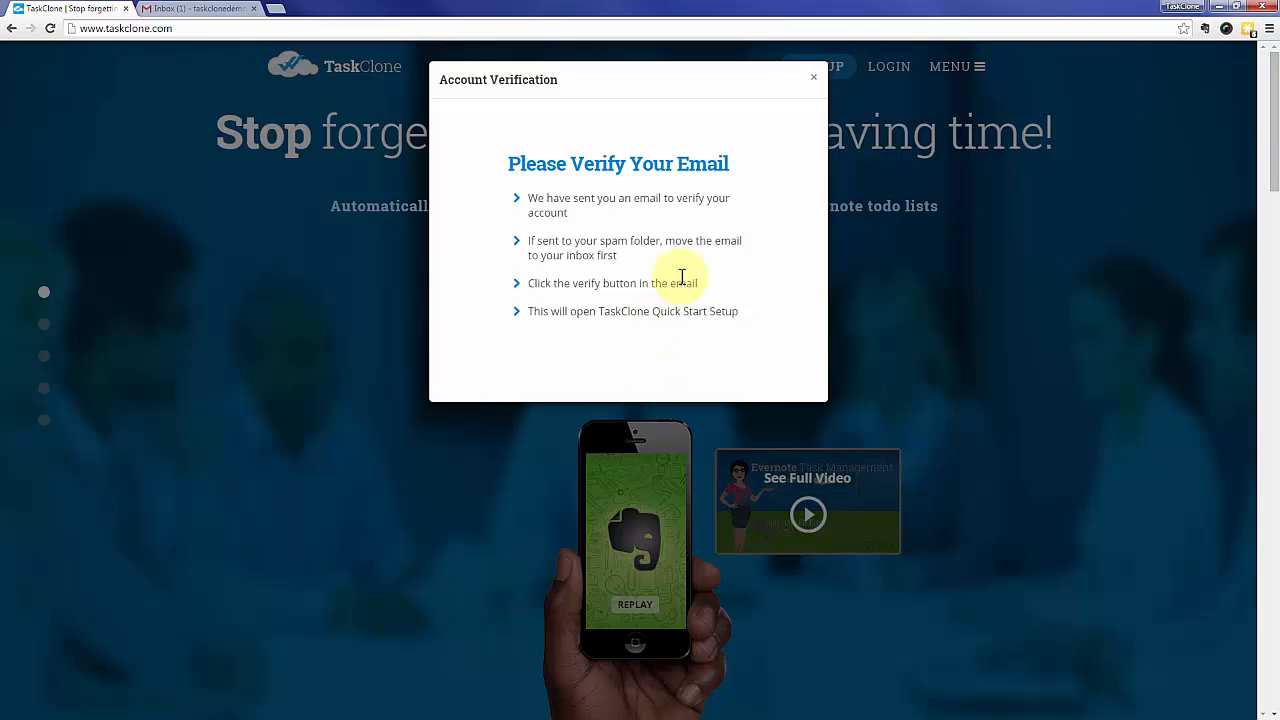
Dismiss the verification notice and open 'Verify Your Email for TaskClone' in Gmail.
{"action": "left_click", "coordinate": [813, 80]}
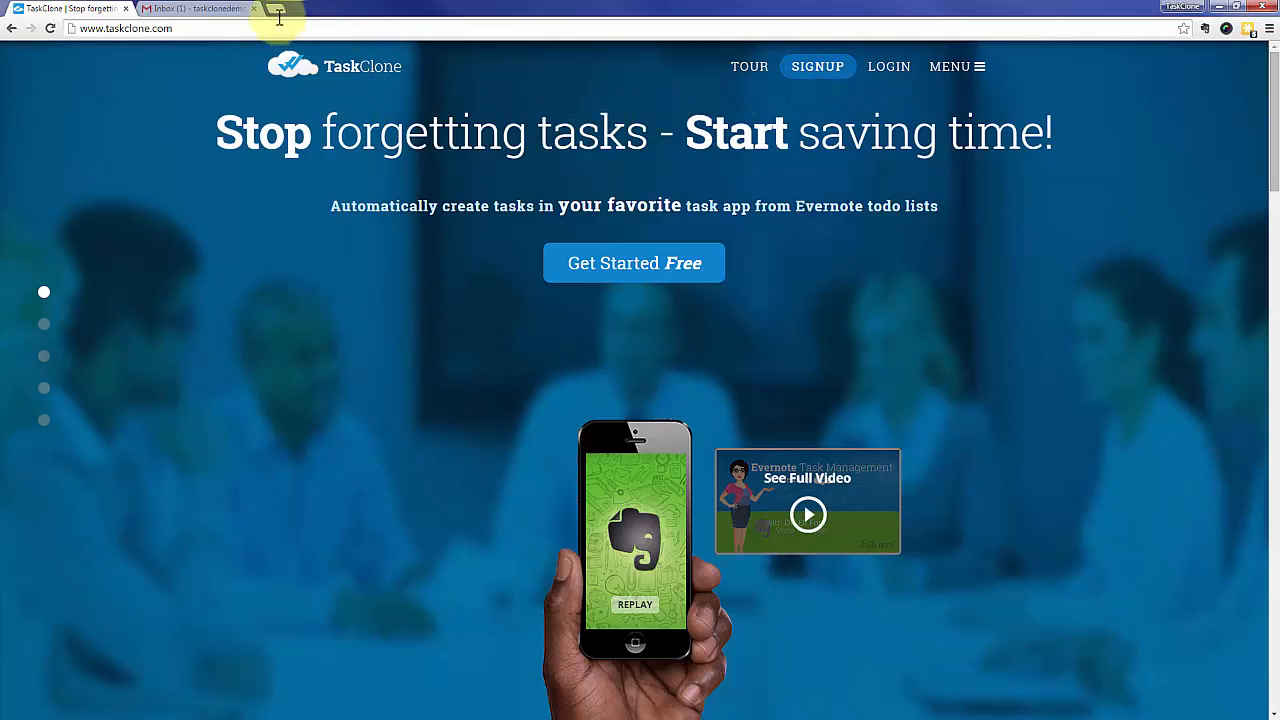
{"action": "left_click", "coordinate": [218, 9]}
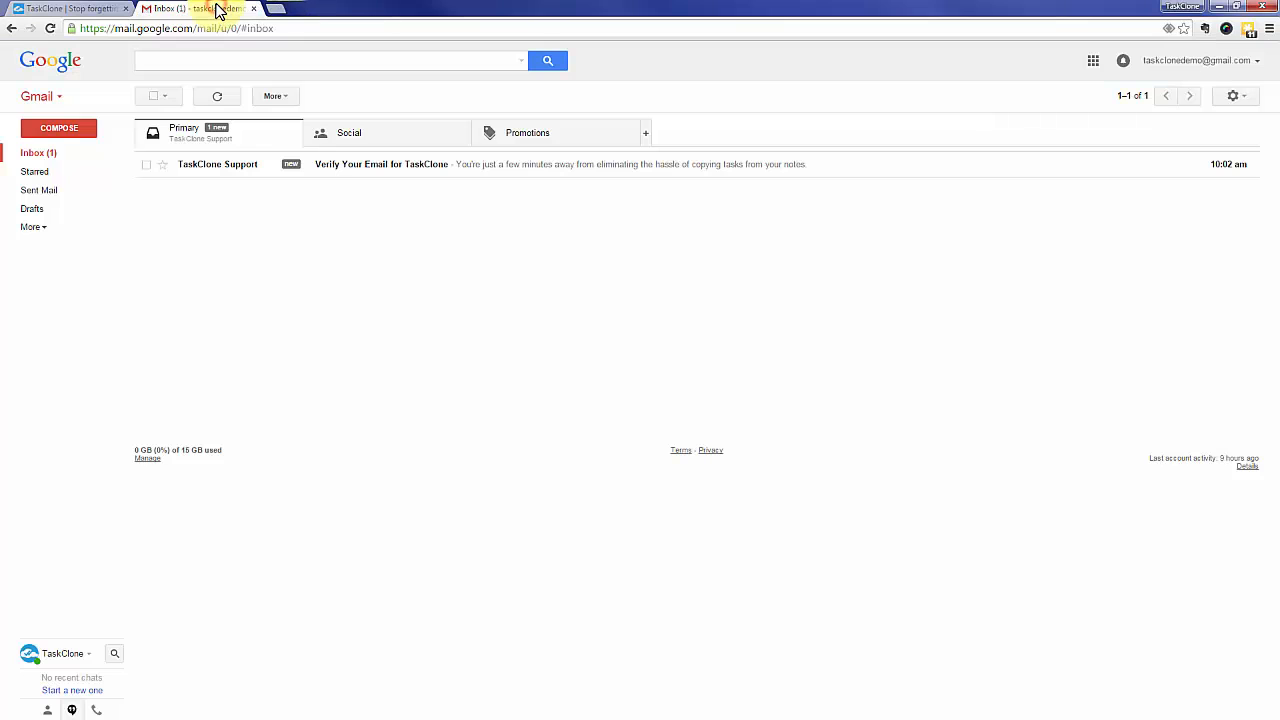
{"action": "left_click", "coordinate": [362, 164]}
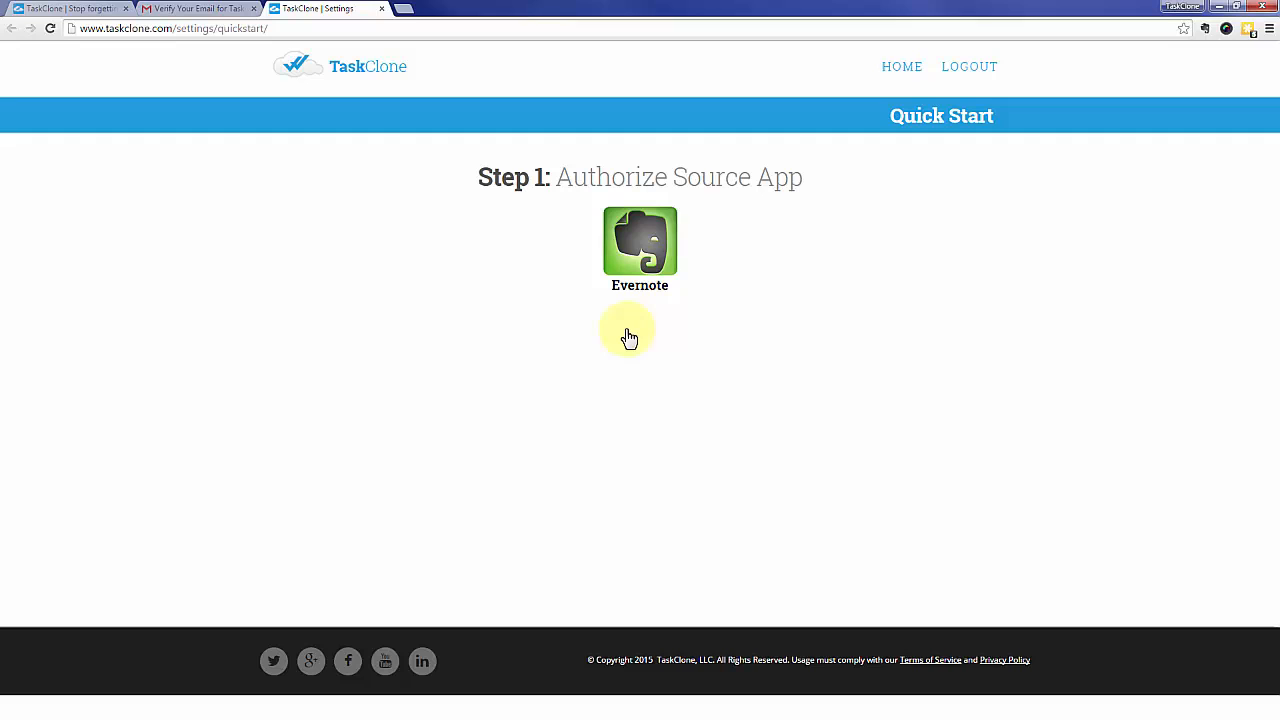
Authorize Evernote as the TaskClone source app on Quick Start Step 1.
{"action": "left_click", "coordinate": [630, 250]}
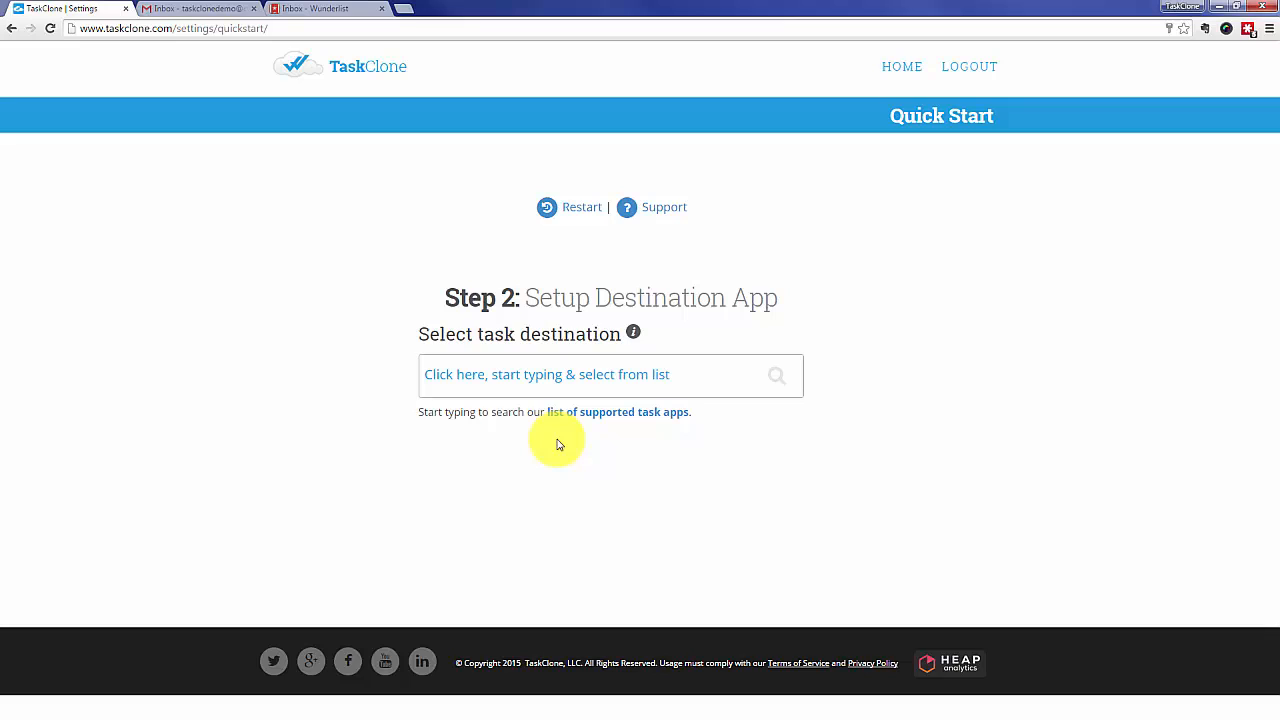
Choose Wunderlist as the task destination via 'wunde' search and enter its destination email.
{"action": "left_click", "coordinate": [549, 376]}
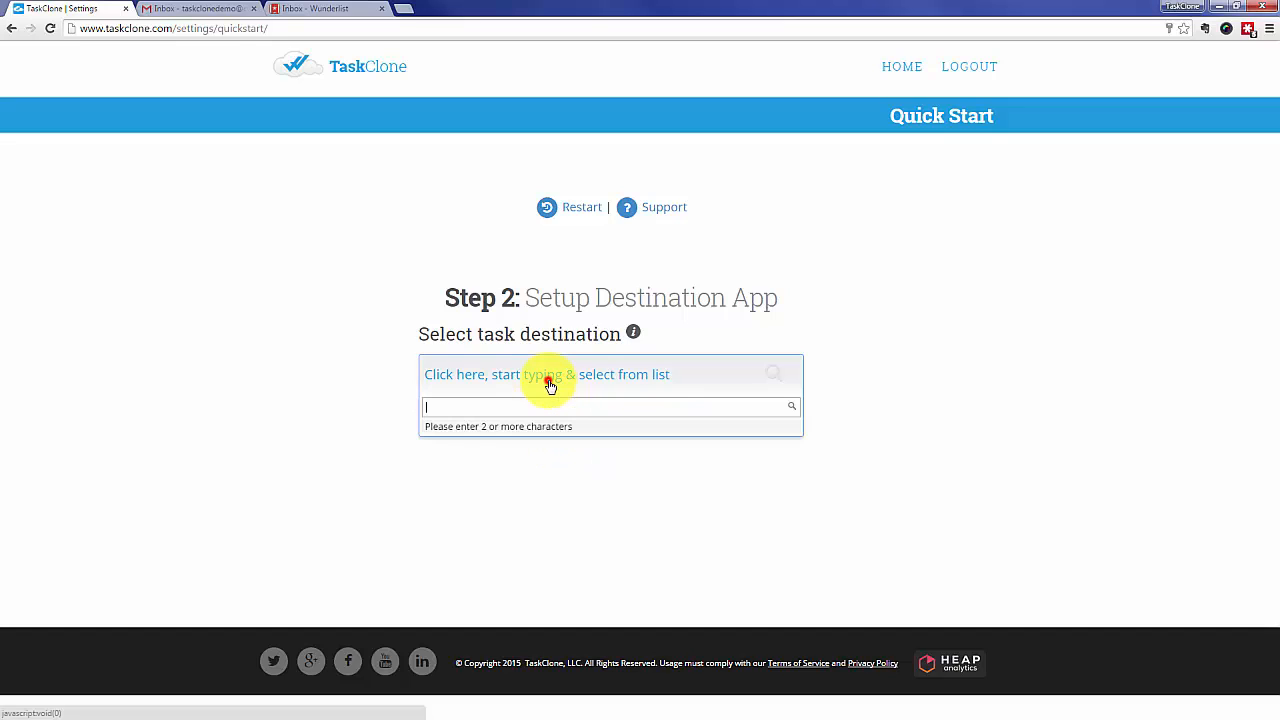
{"action": "type", "text": "wunde"}
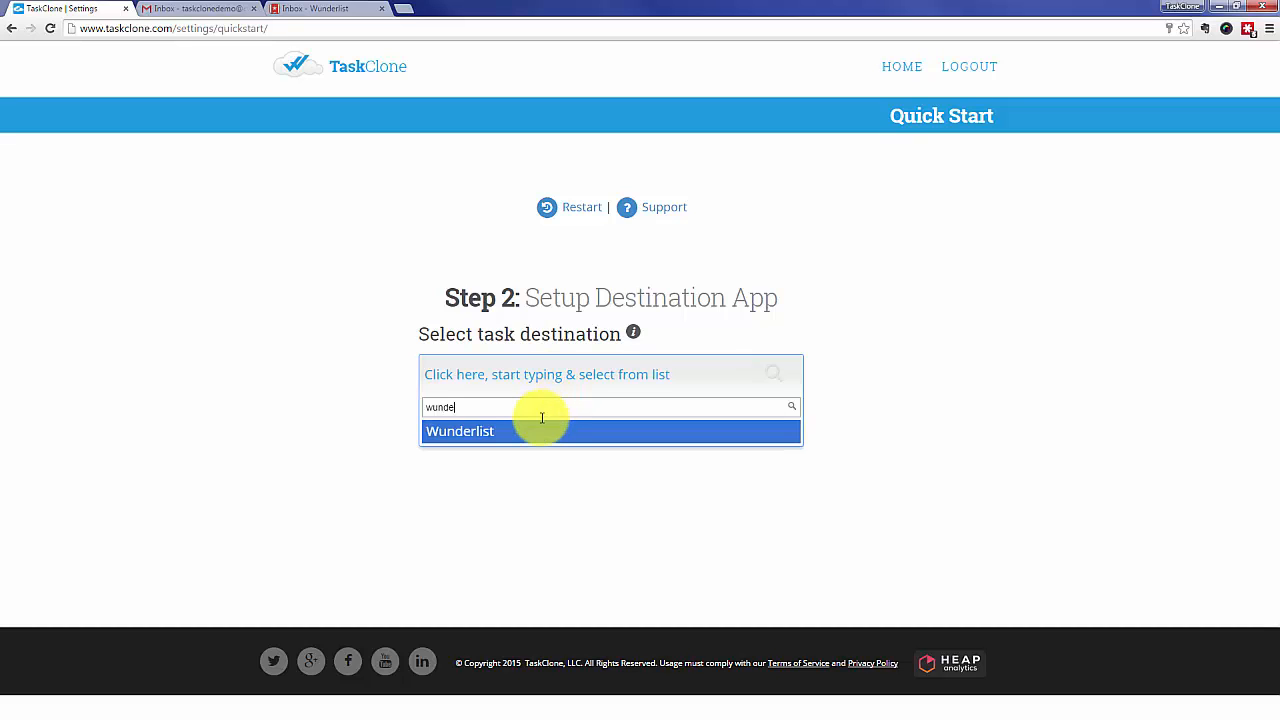
{"action": "left_click", "coordinate": [540, 431]}
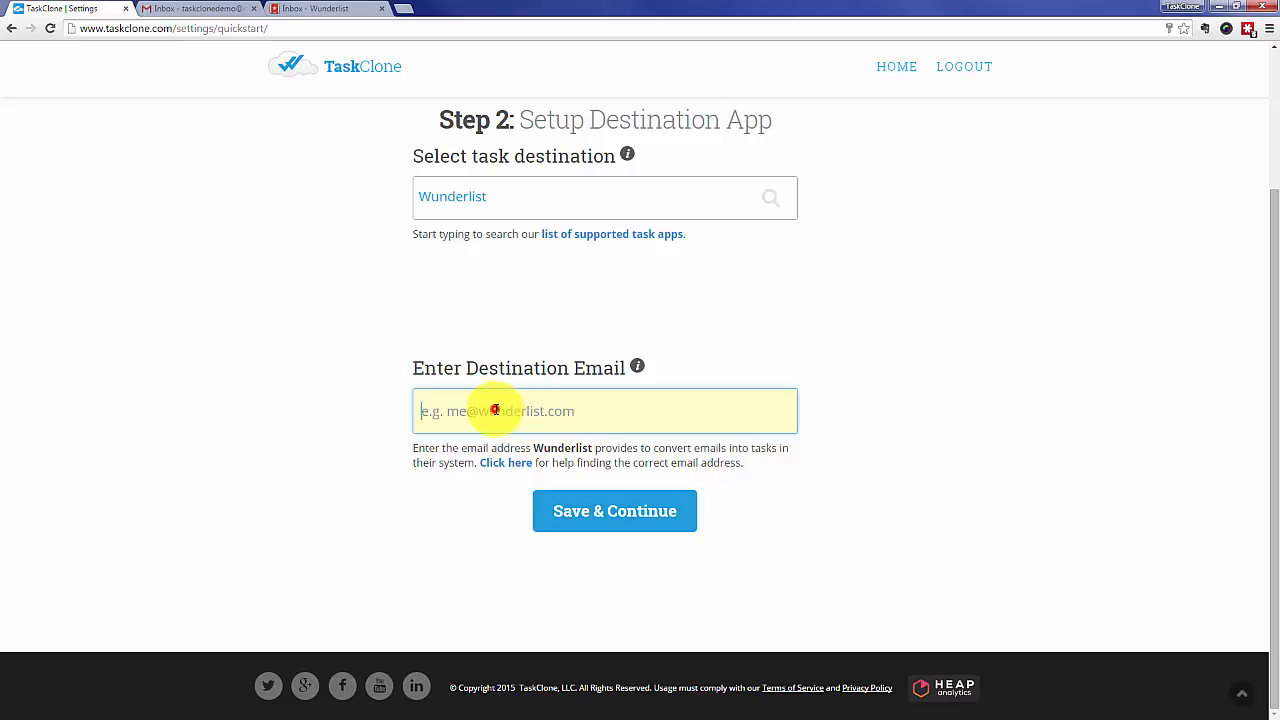
{"action": "left_click", "coordinate": [494, 409]}
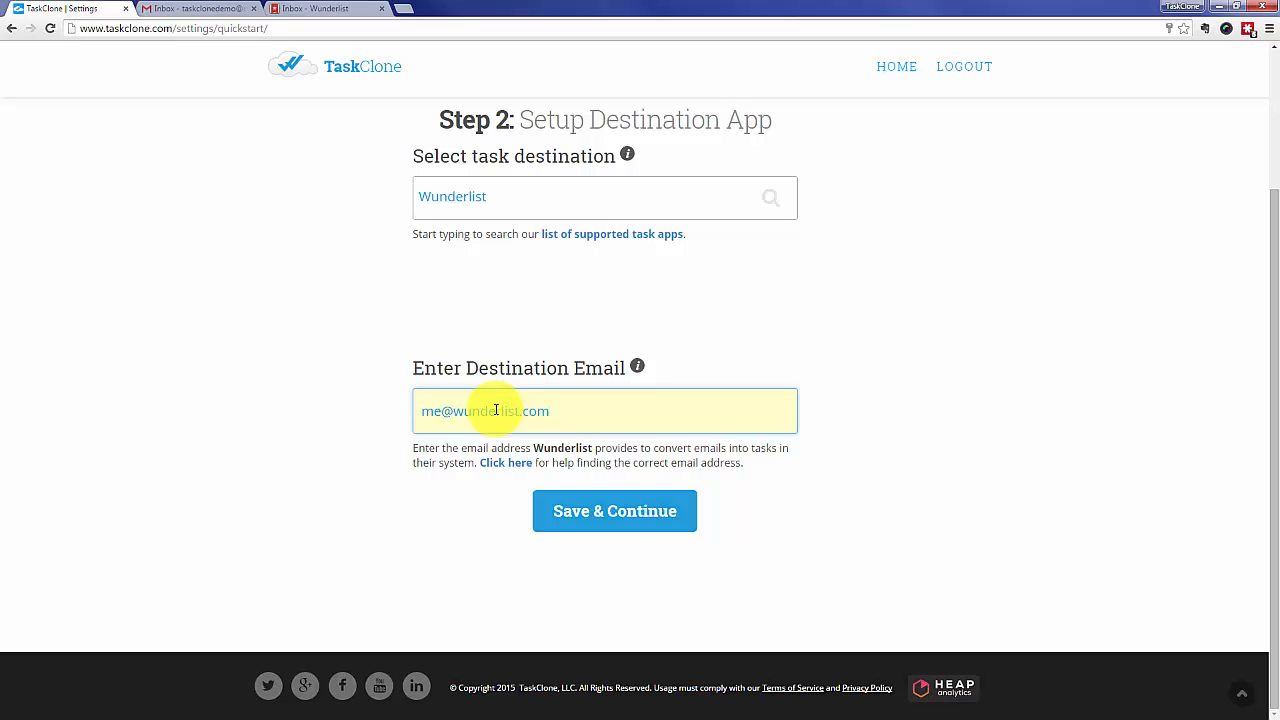
{"action": "left_click", "coordinate": [600, 514]}
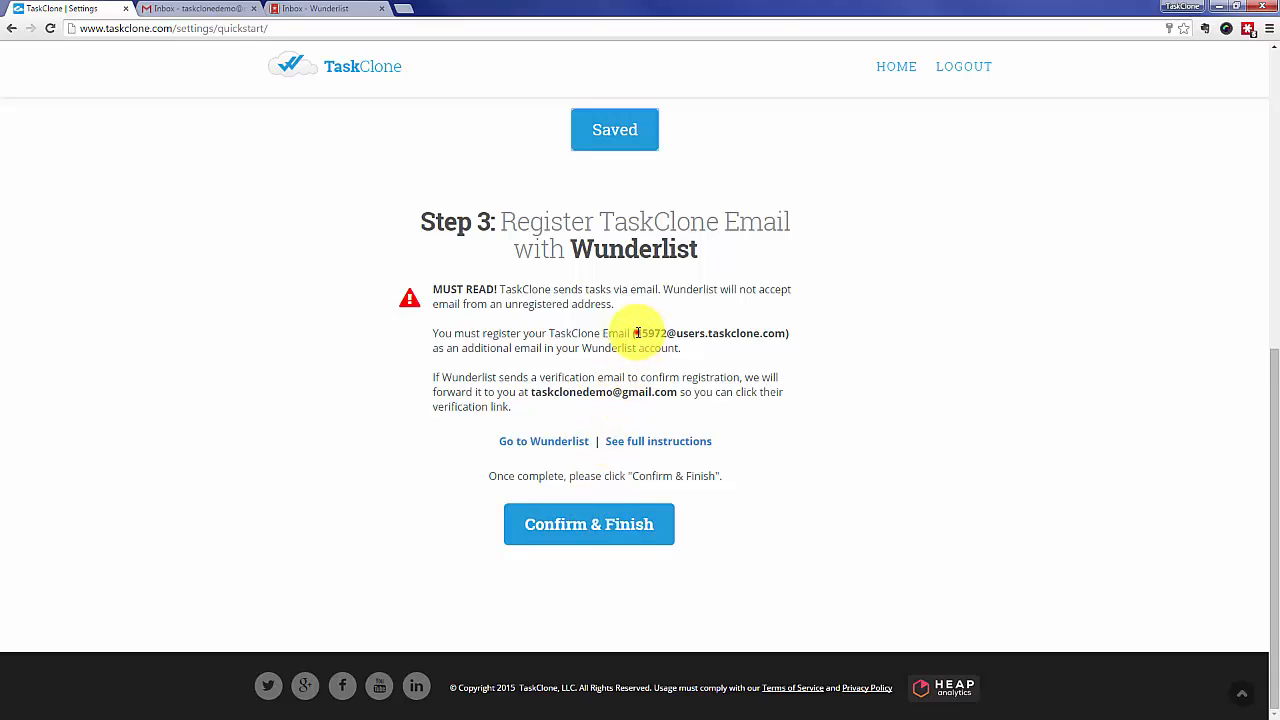
{"action": "left_click_drag", "start_coordinate": [636, 333], "coordinate": [785, 338]}
{"action": "right_click", "coordinate": [785, 338]}
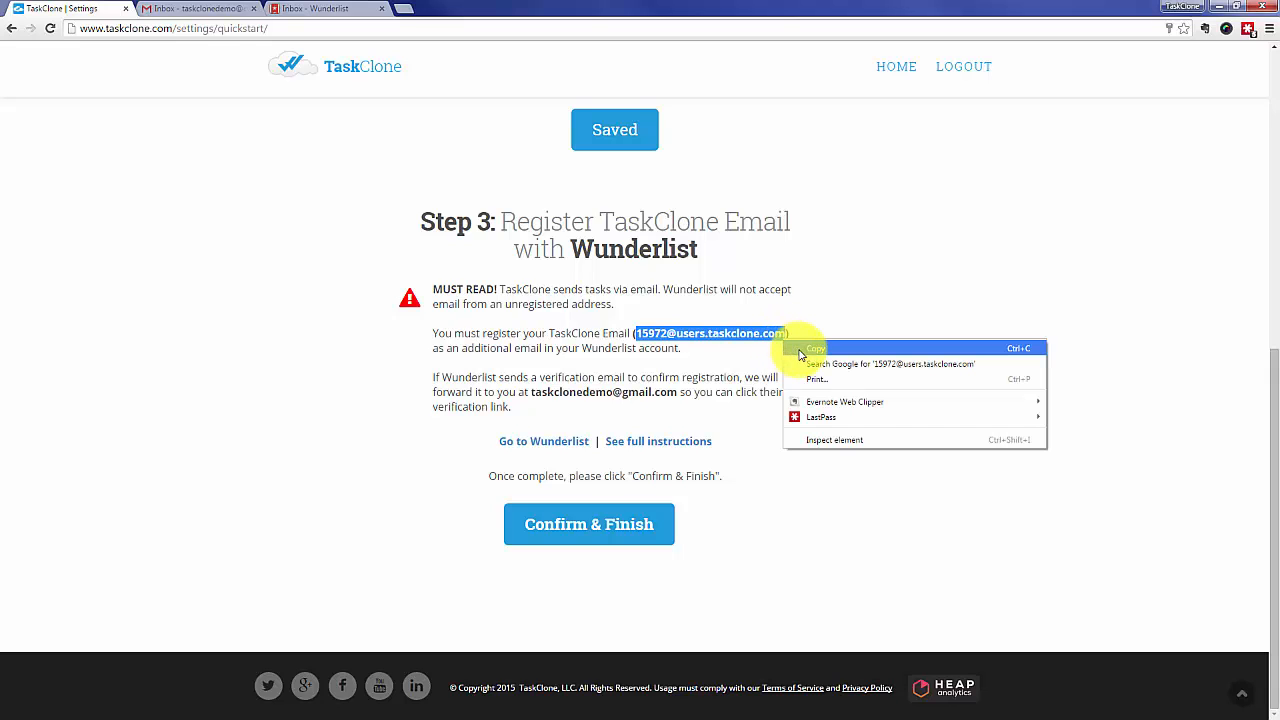
{"action": "left_click", "coordinate": [815, 348]}
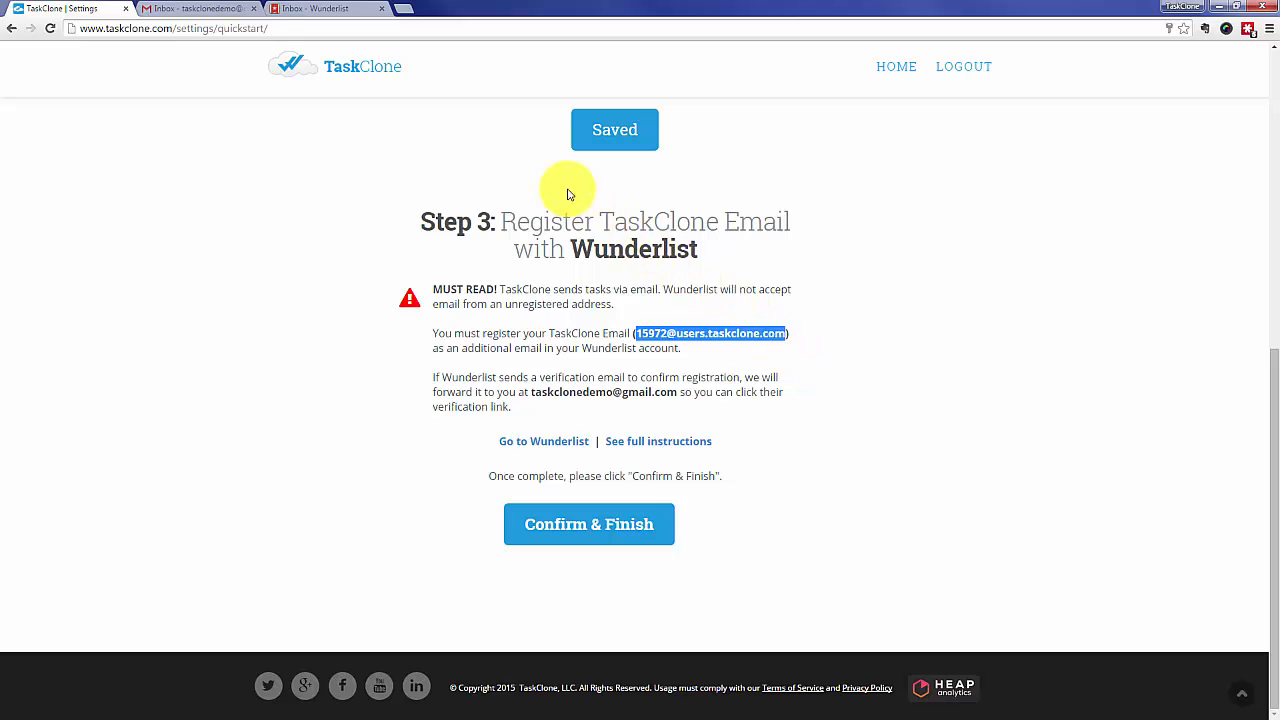
{"action": "left_click", "coordinate": [325, 9]}
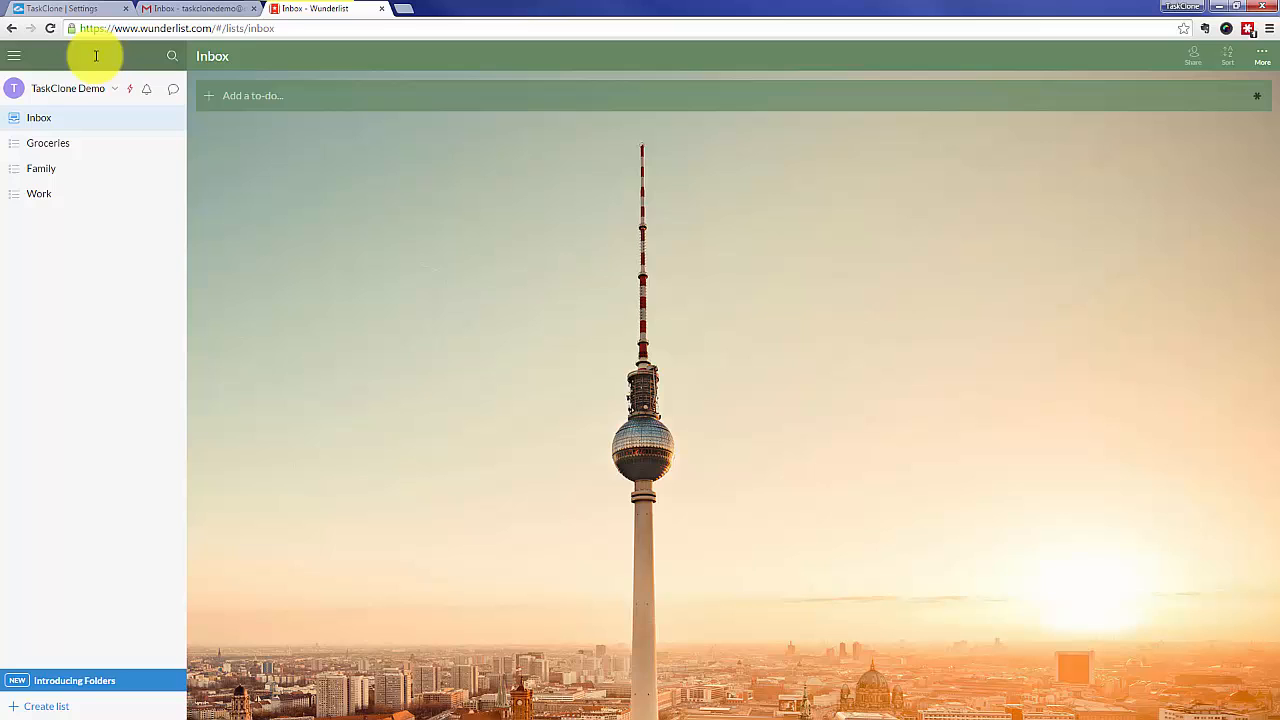
{"action": "left_click", "coordinate": [64, 92]}
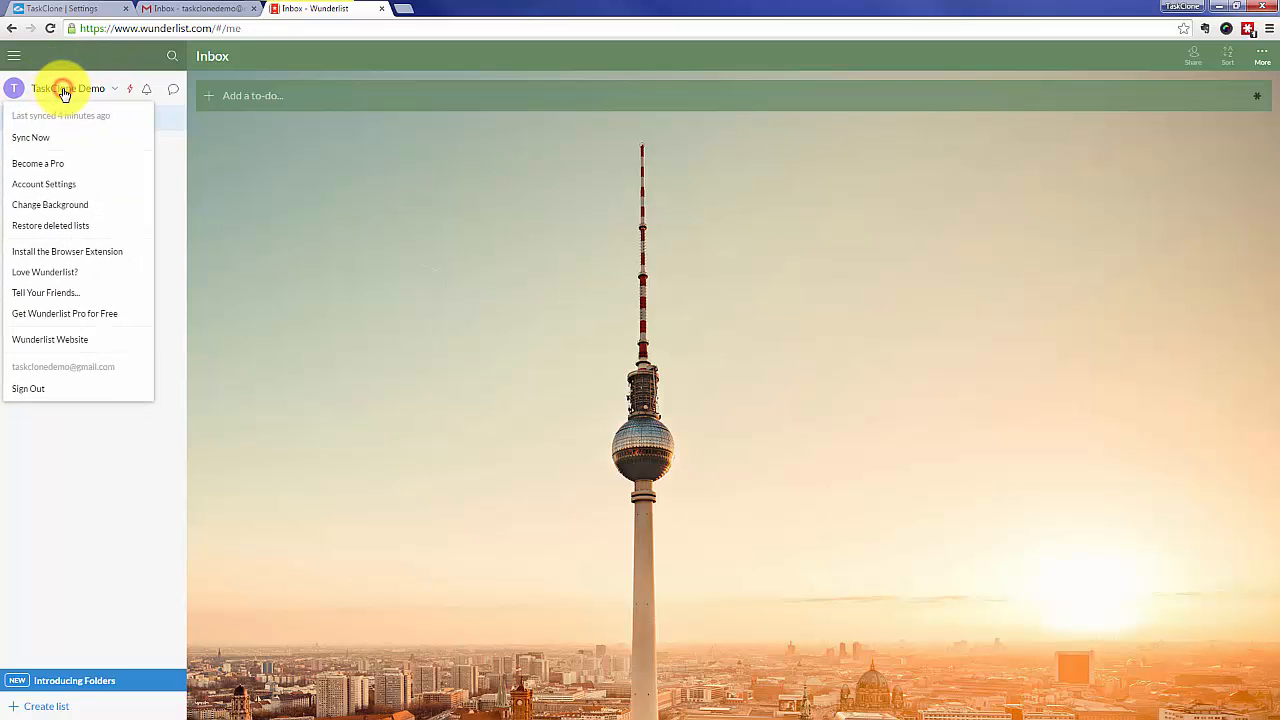
{"action": "left_click", "coordinate": [50, 186]}
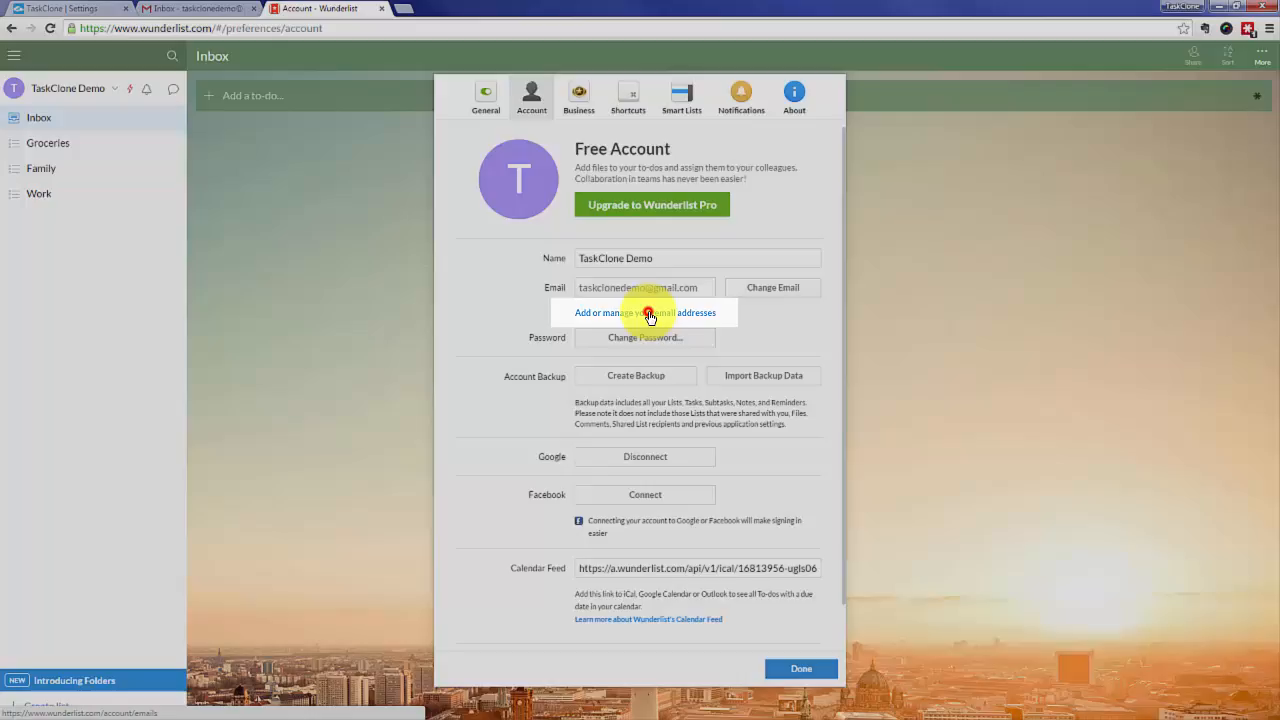
{"action": "left_click", "coordinate": [650, 316]}
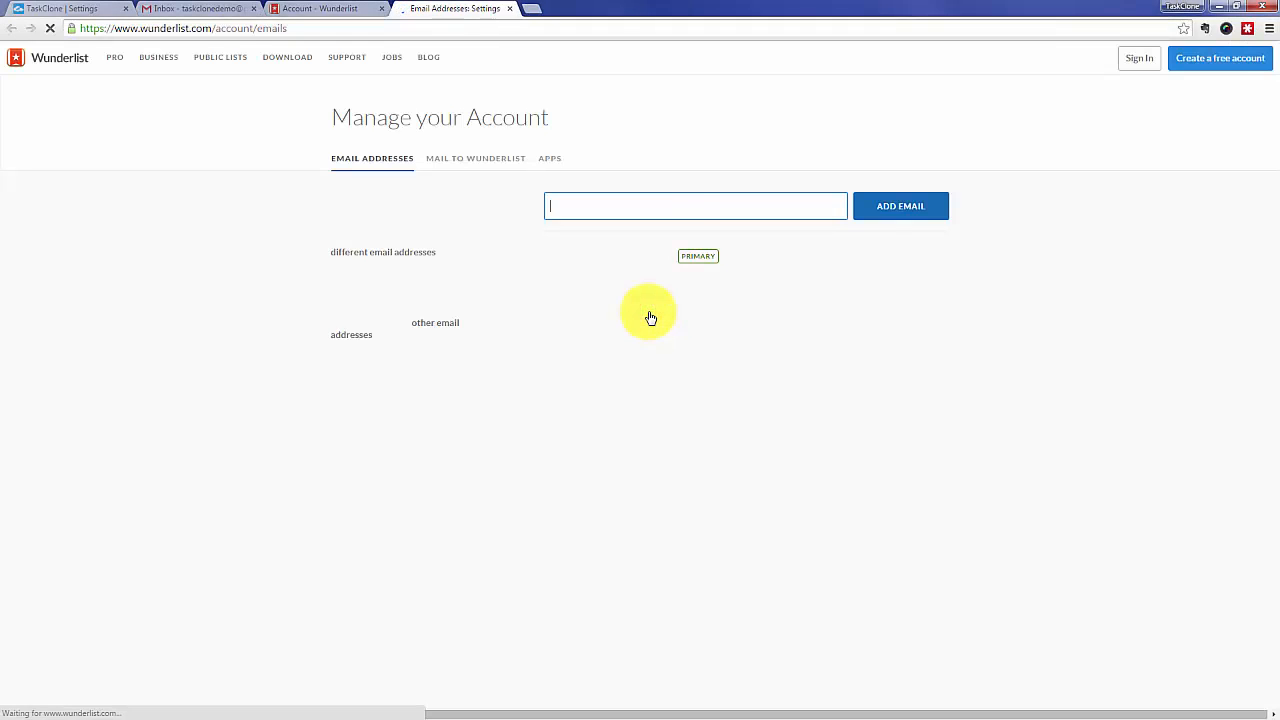
{"action": "right_click", "coordinate": [588, 207]}
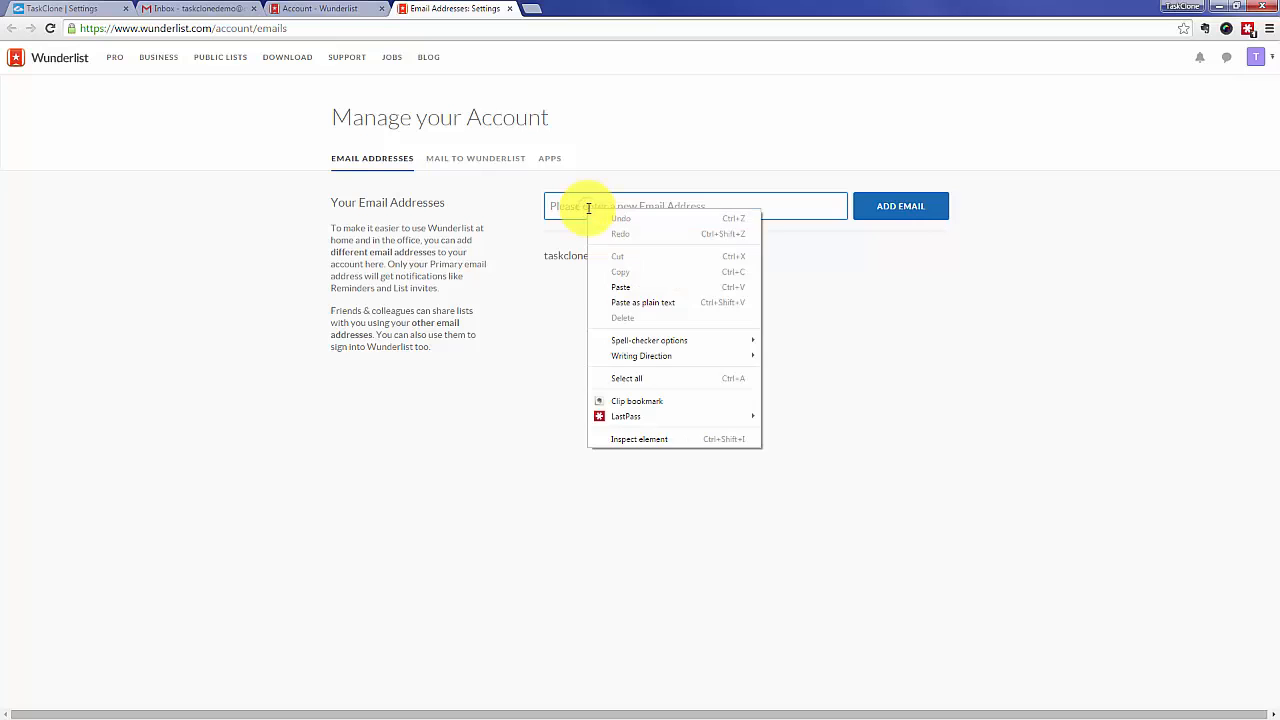
{"action": "left_click", "coordinate": [630, 289]}
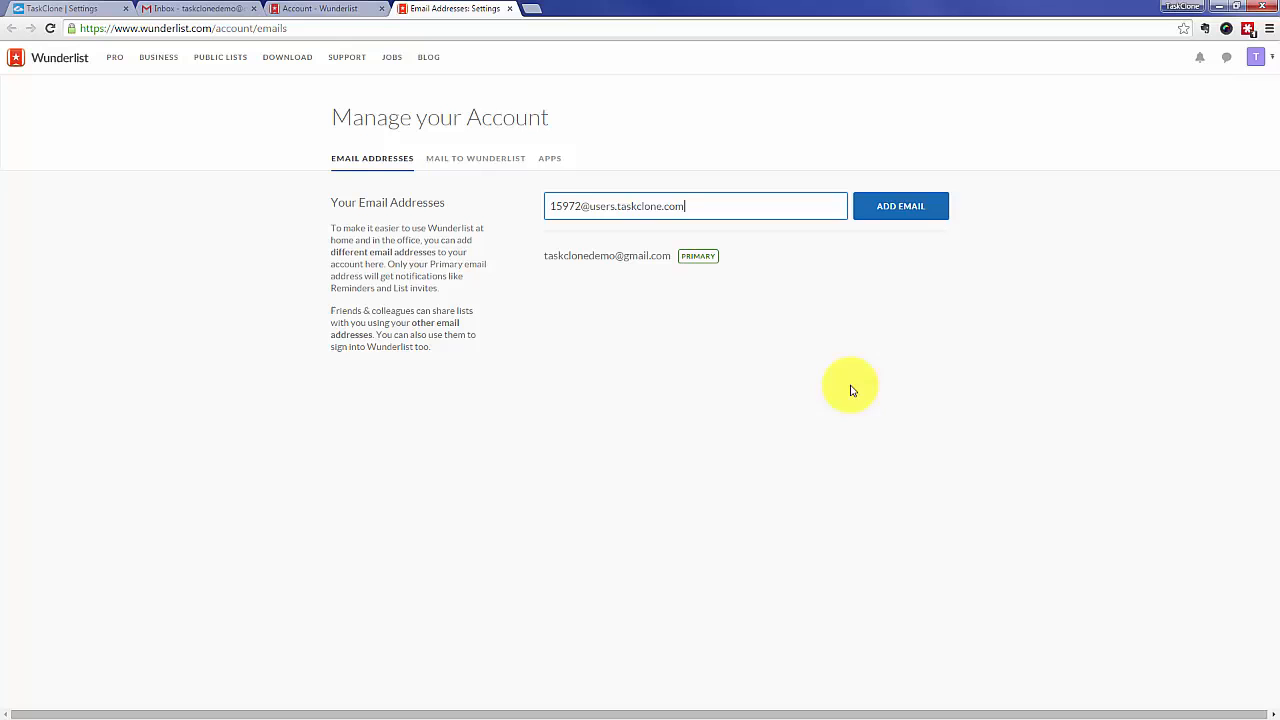
{"action": "left_click", "coordinate": [898, 208]}
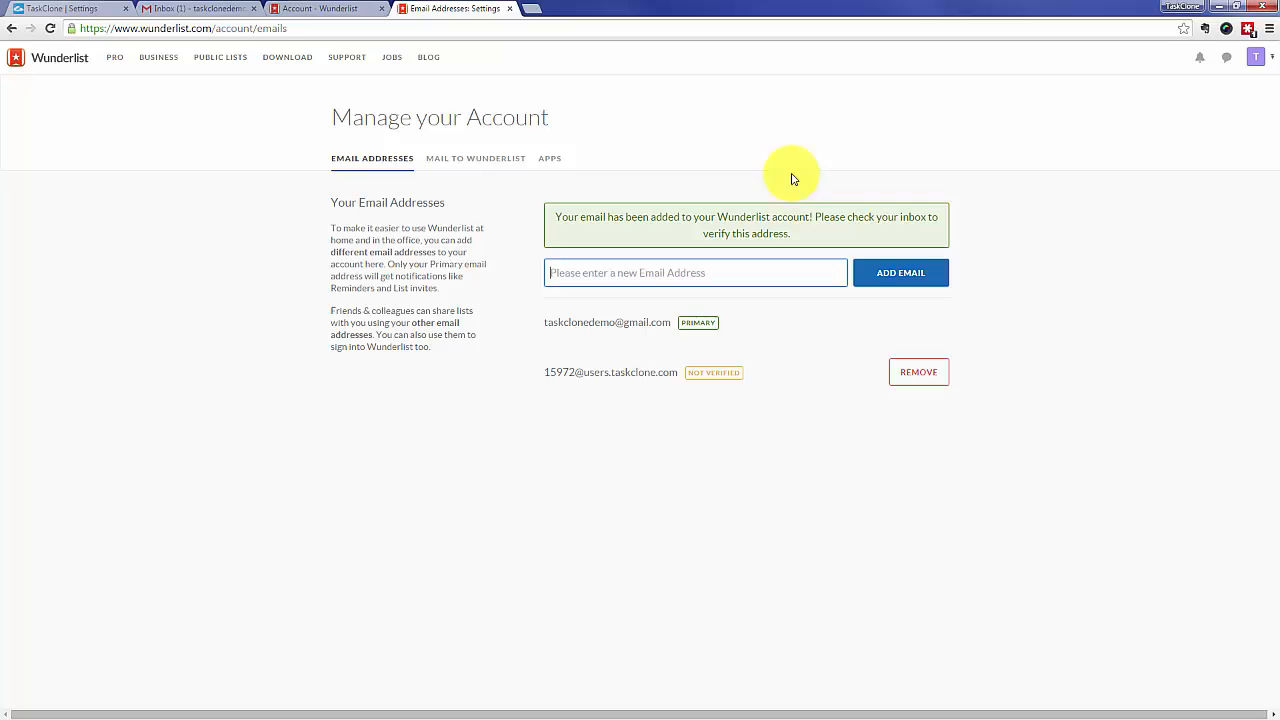
{"action": "left_click", "coordinate": [215, 8]}
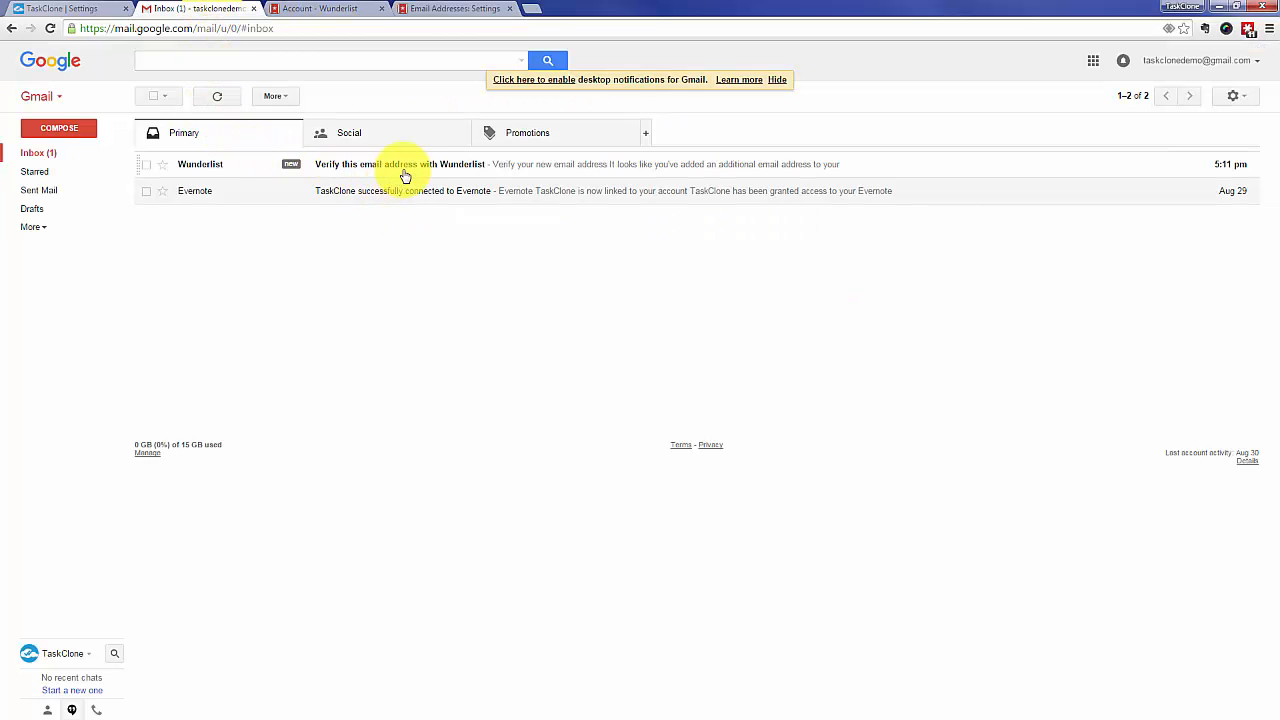
Open Wunderlist's 'Verify this email address' message in Gmail.
{"action": "left_click", "coordinate": [410, 164]}
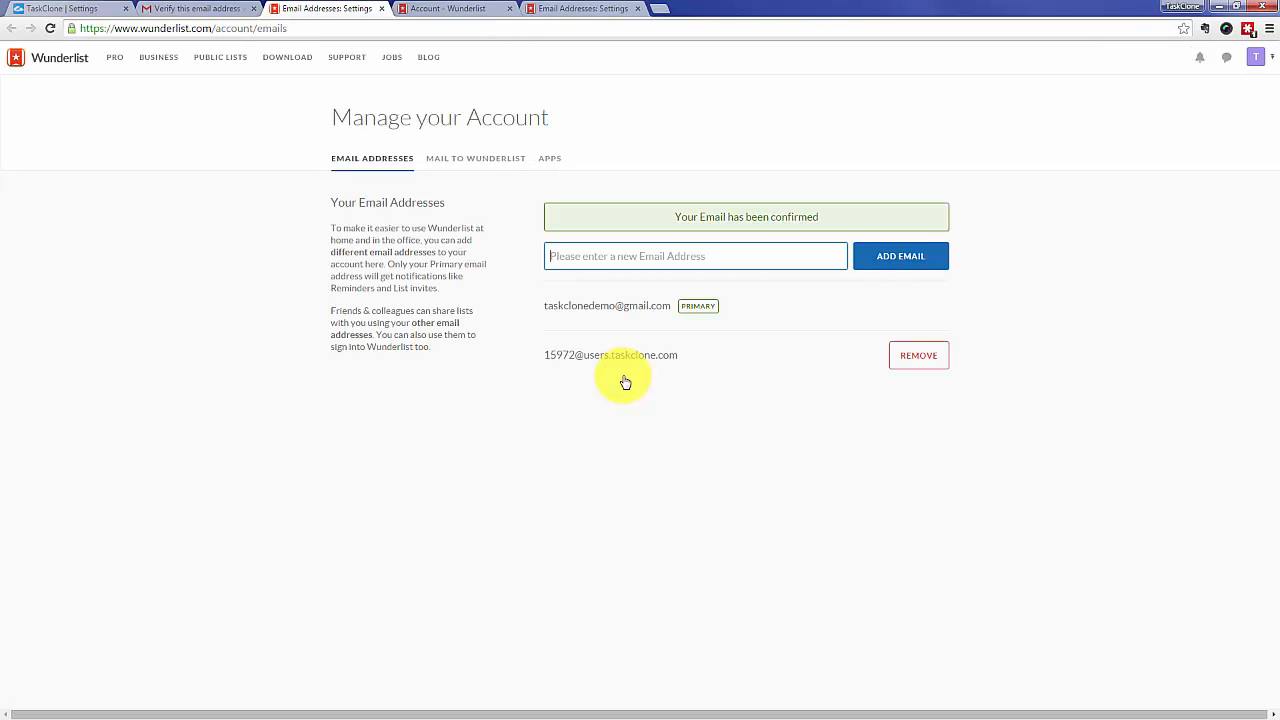
Enable Mail to Wunderlist for the account and return to TaskClone Step 3.
{"action": "left_click", "coordinate": [478, 160]}
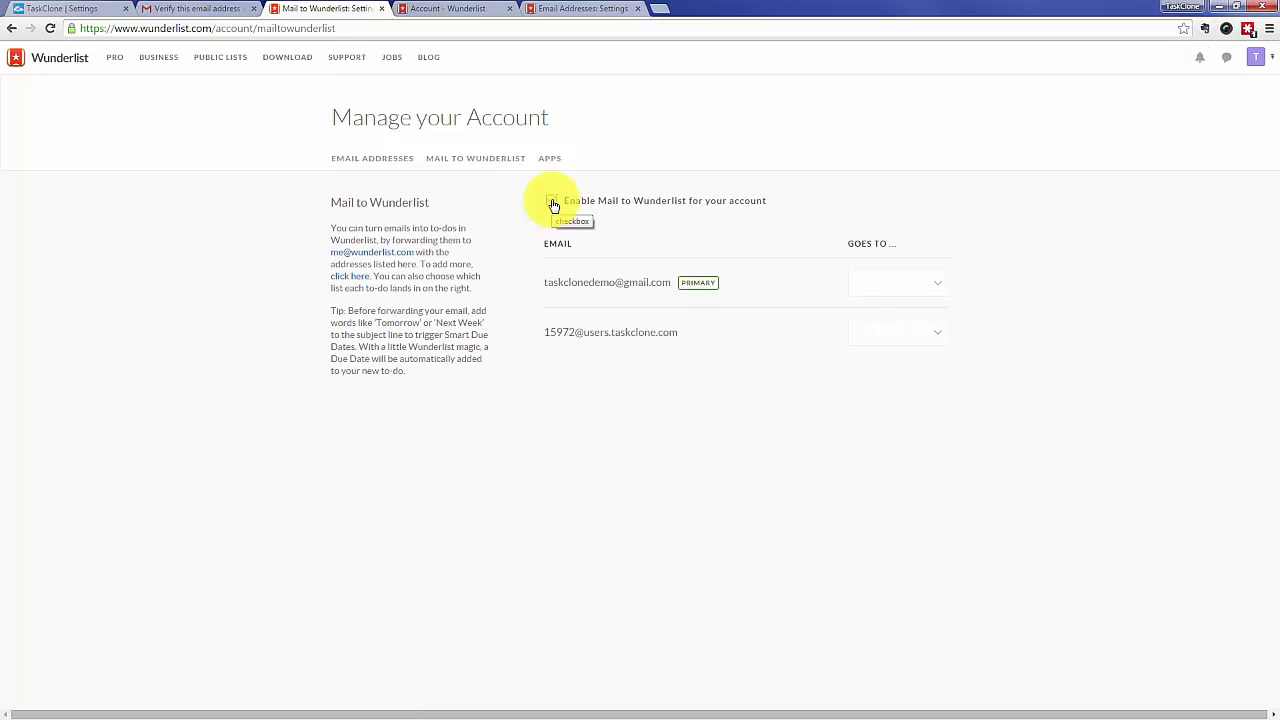
{"action": "left_click", "coordinate": [553, 201]}
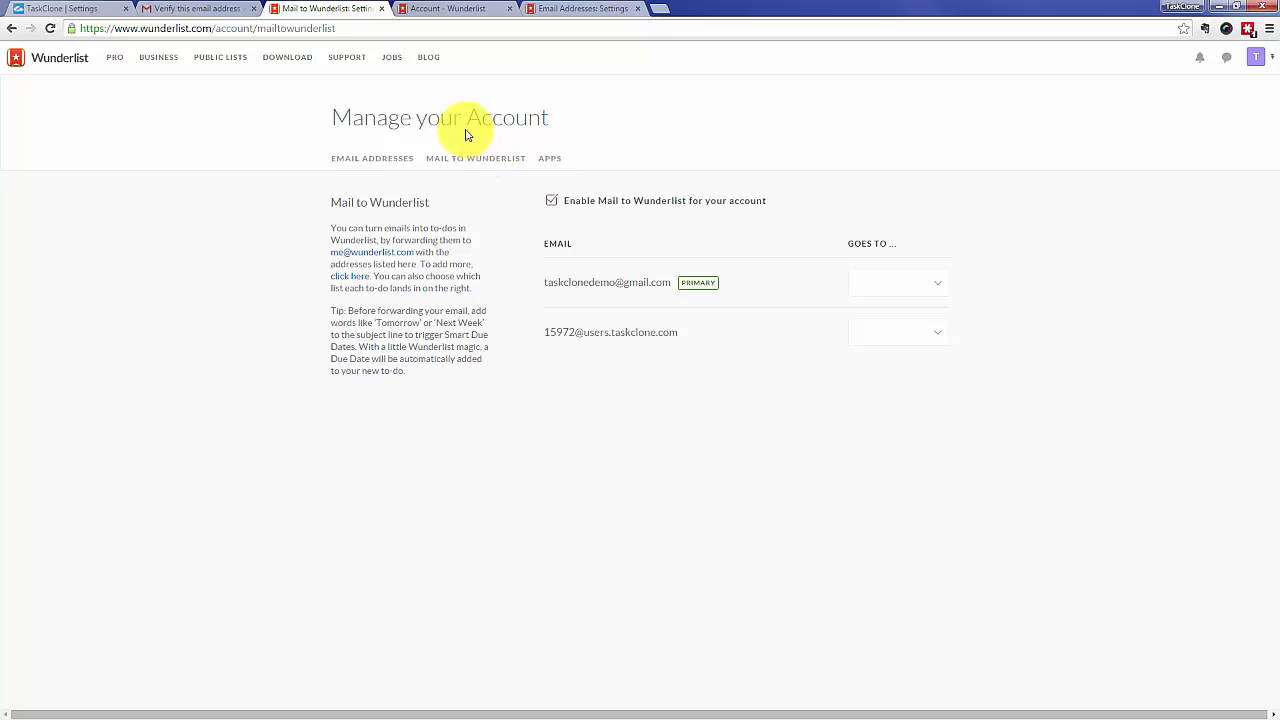
{"action": "left_click", "coordinate": [60, 8]}
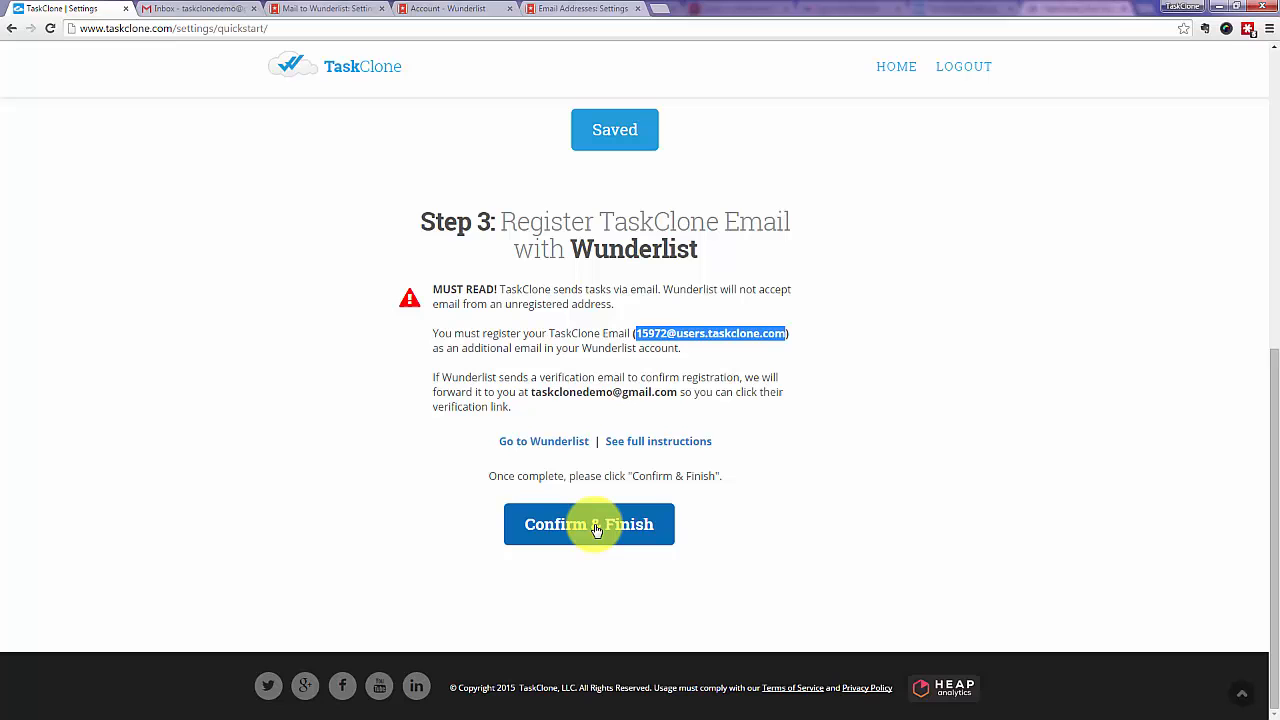
Confirm & Finish the TaskClone setup, view the Cloning Tasks article and Gmail inbox.
{"action": "left_click", "coordinate": [596, 527]}
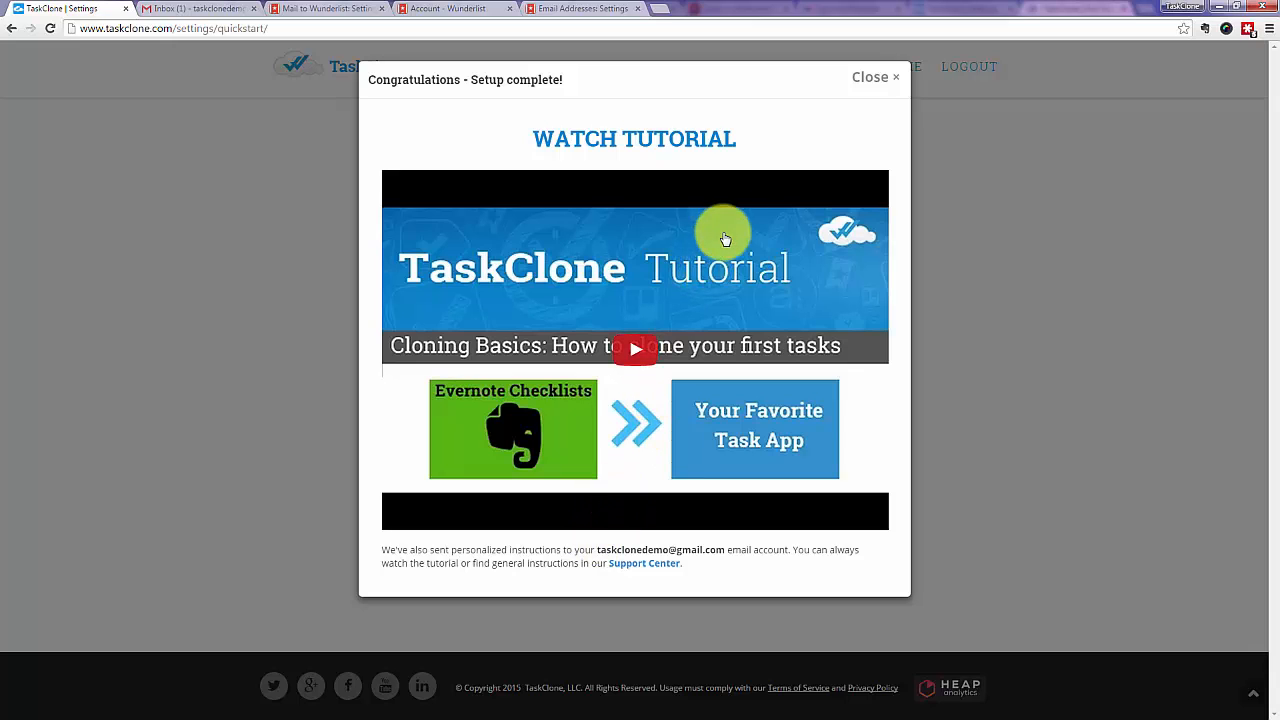
{"action": "left_click", "coordinate": [863, 76]}
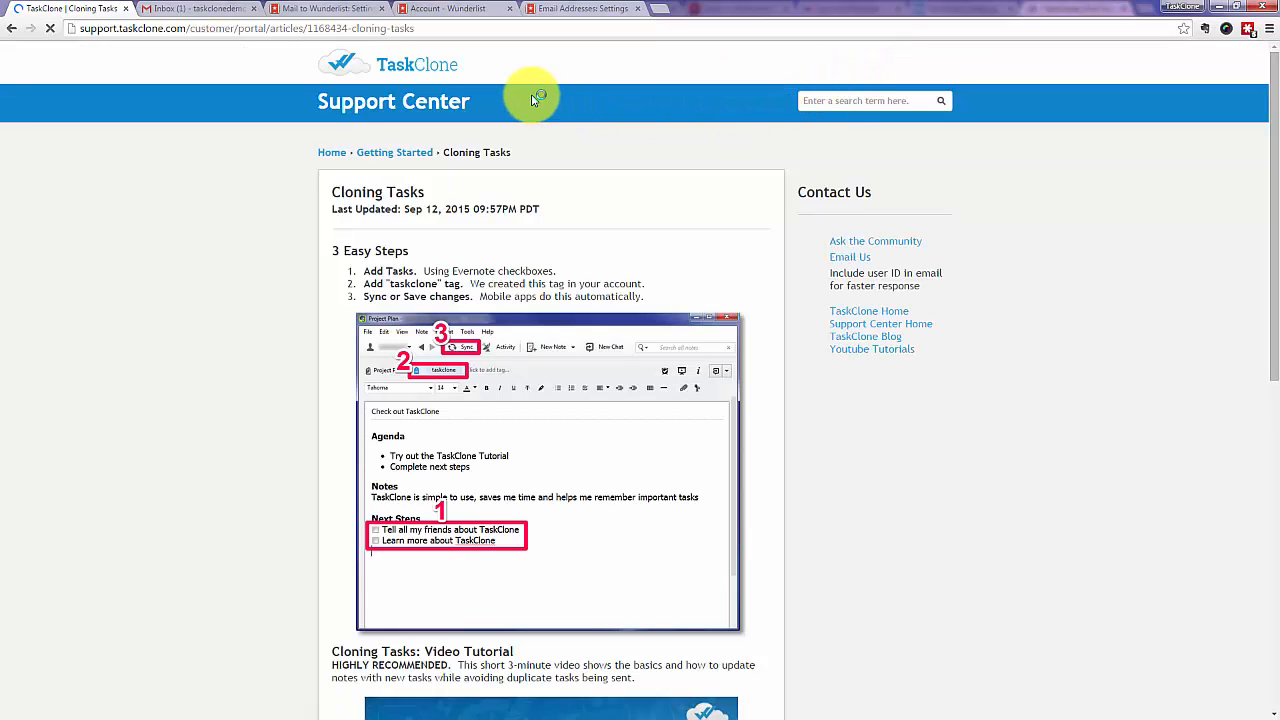
{"action": "left_click", "coordinate": [207, 11]}
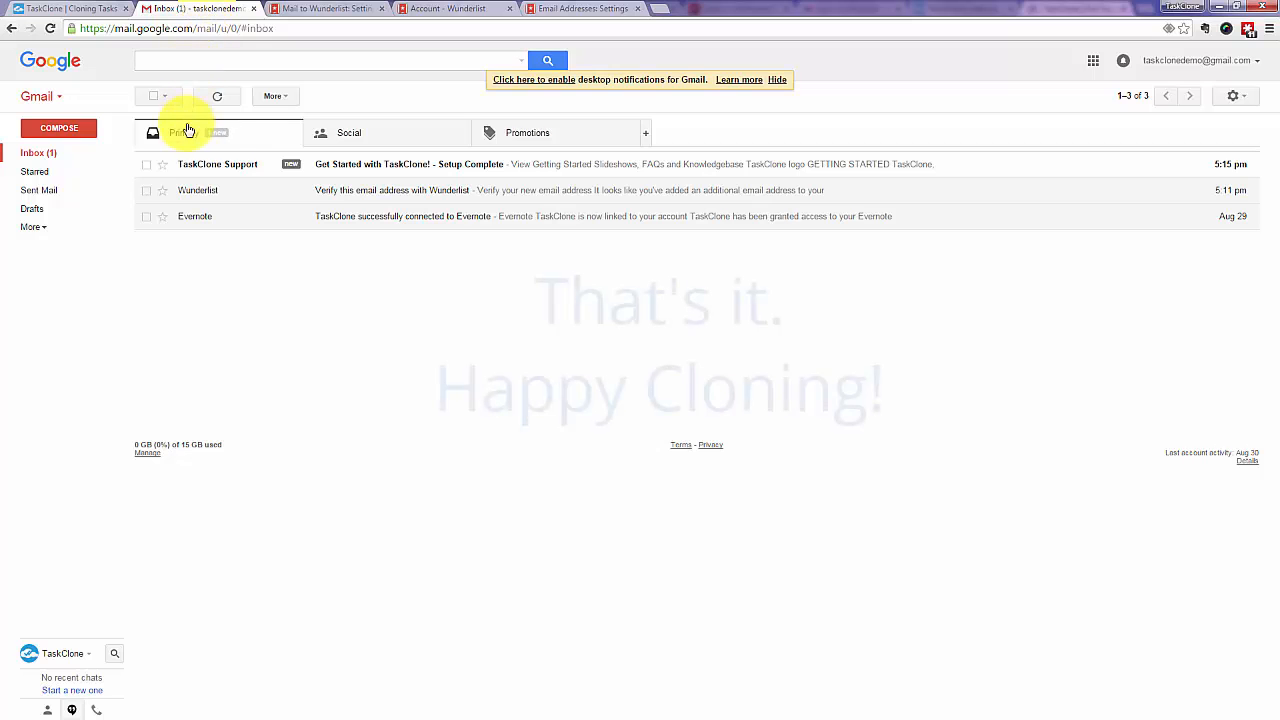